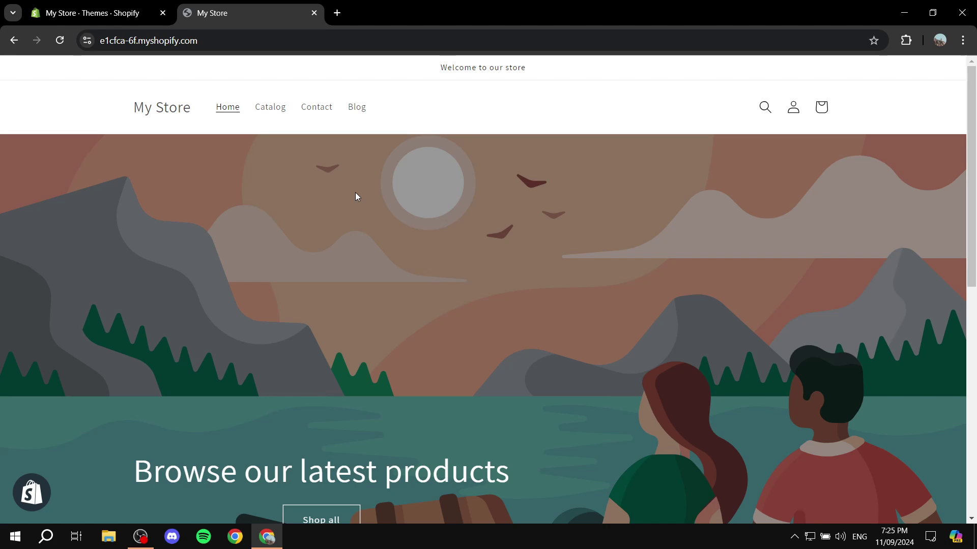
# Open the storefront's Blog page, showing the News blog with no posts
pyautogui.click(357, 107)
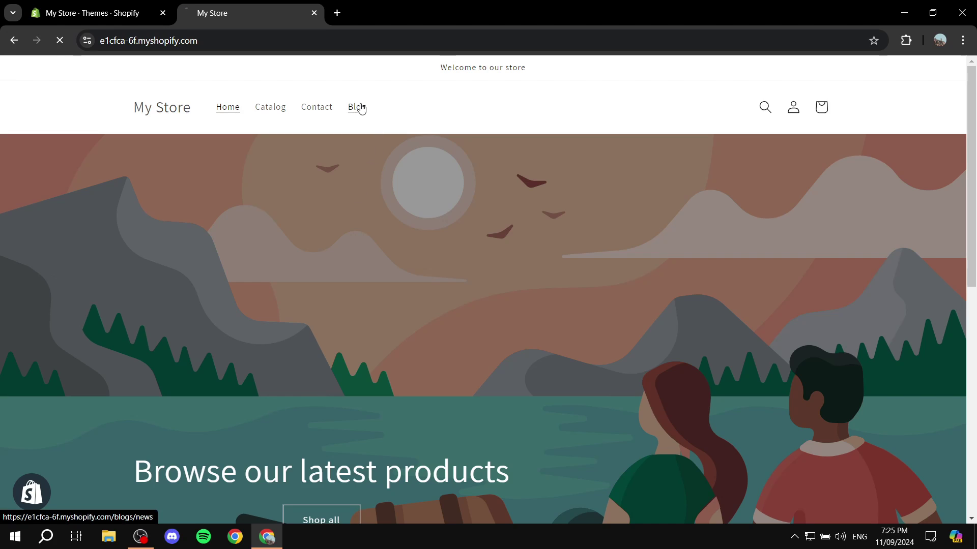
pyautogui.moveTo(207, 199); pyautogui.dragTo(107, 198)
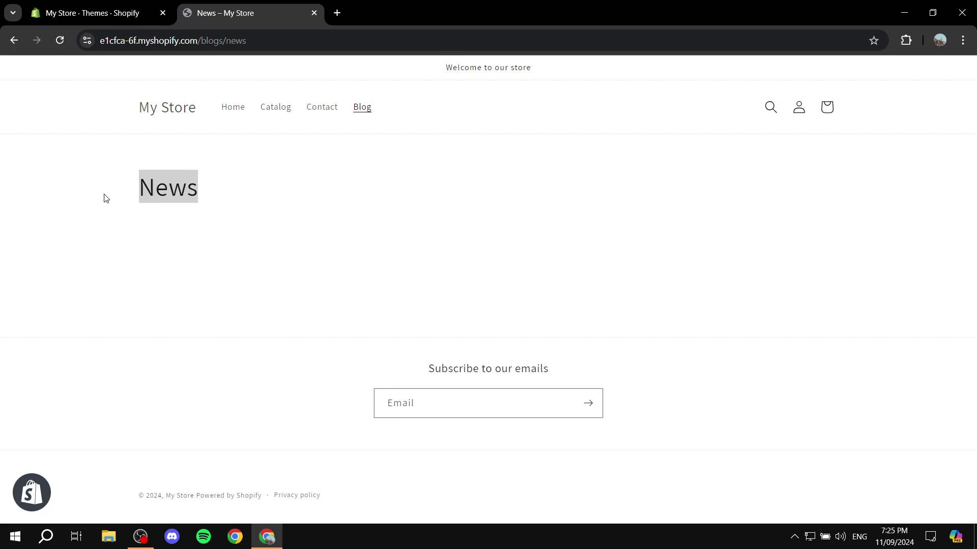
pyautogui.click(247, 309)
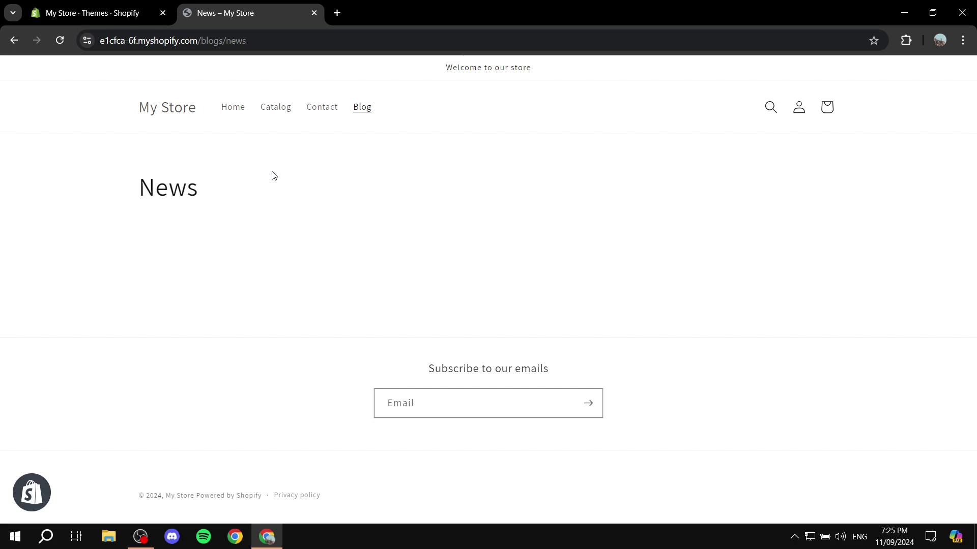
# Close the storefront and go to the admin's empty Blog posts list
pyautogui.click(318, 15)
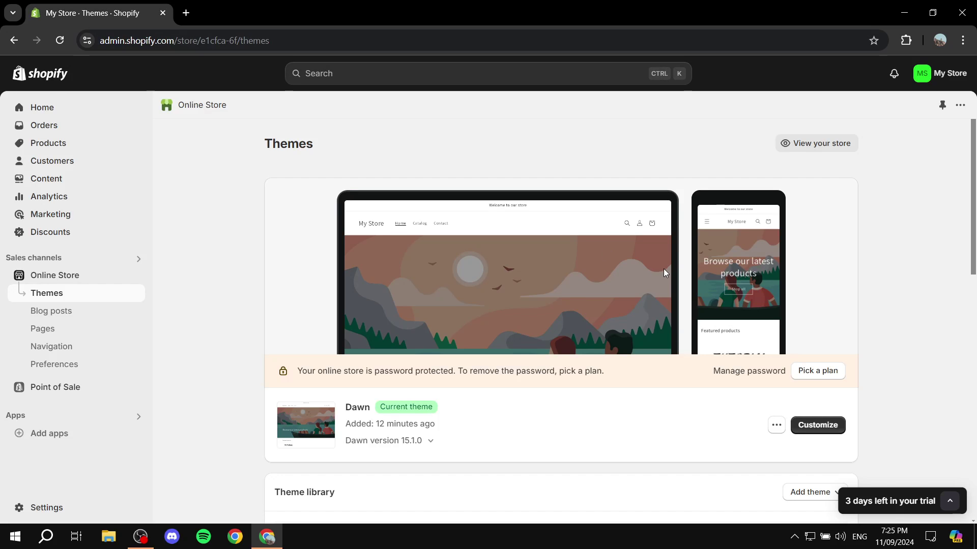
pyautogui.click(45, 314)
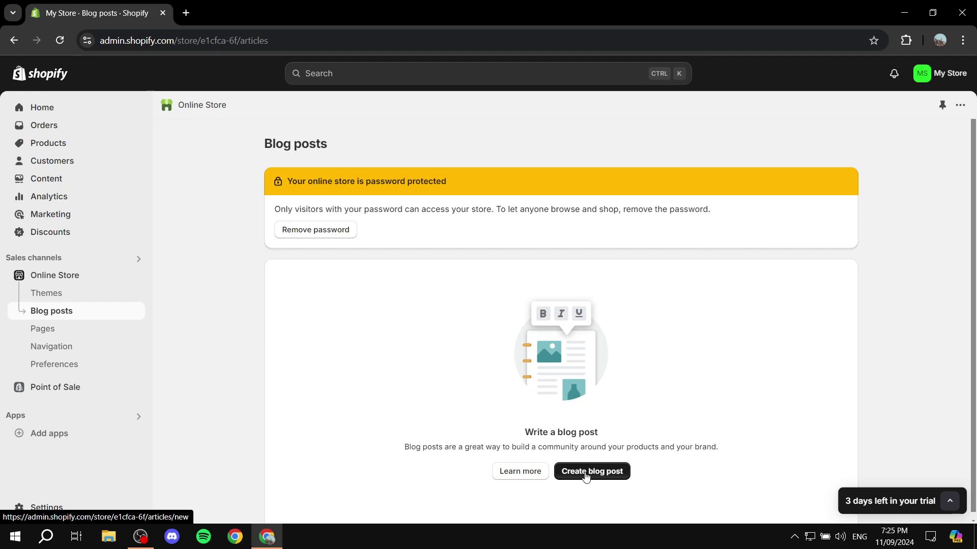
# Start a new blog post titled 'Test'
pyautogui.click(586, 472)
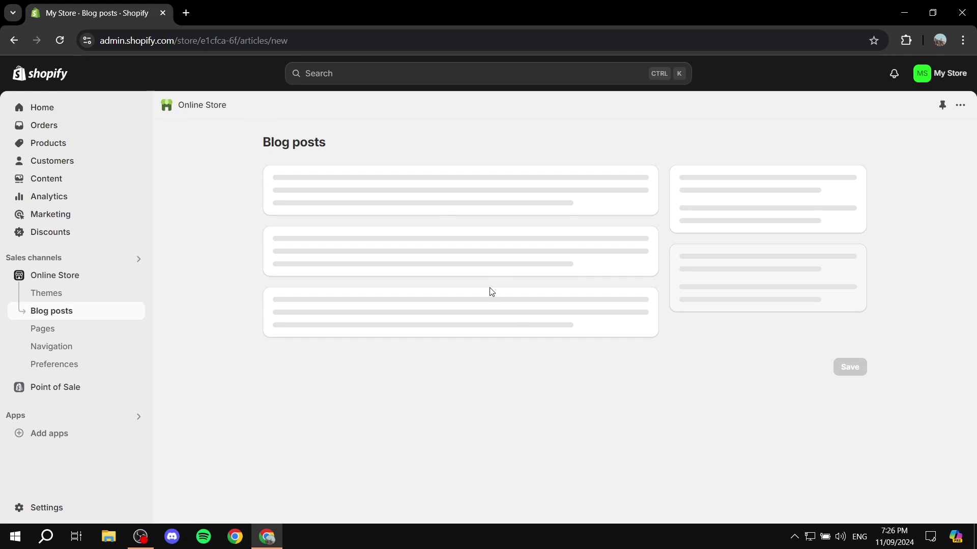
pyautogui.click(434, 214)
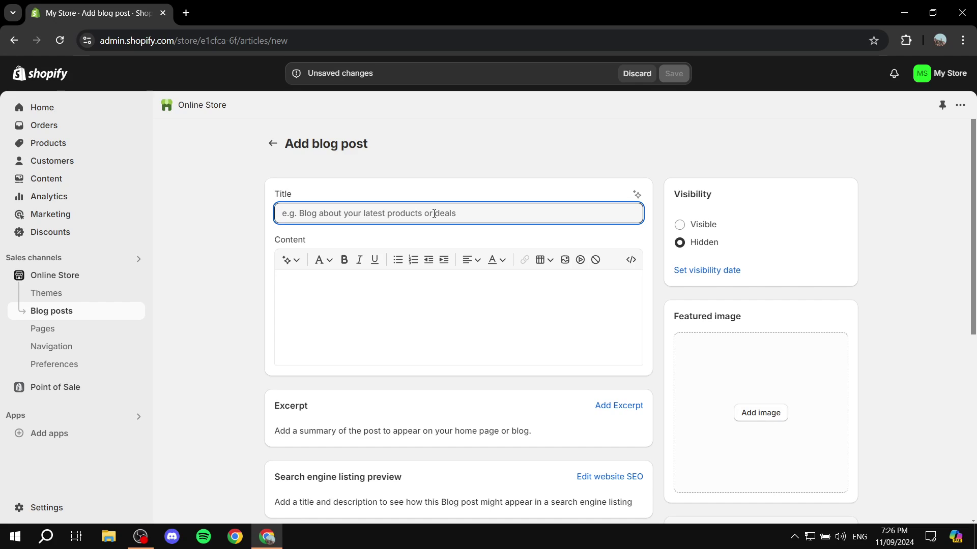
pyautogui.write('Test')
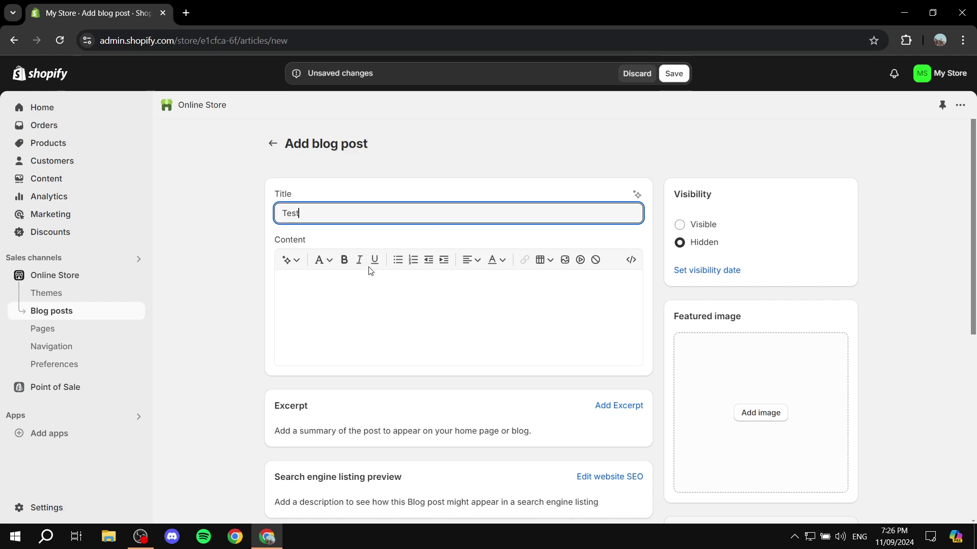
pyautogui.click(397, 294)
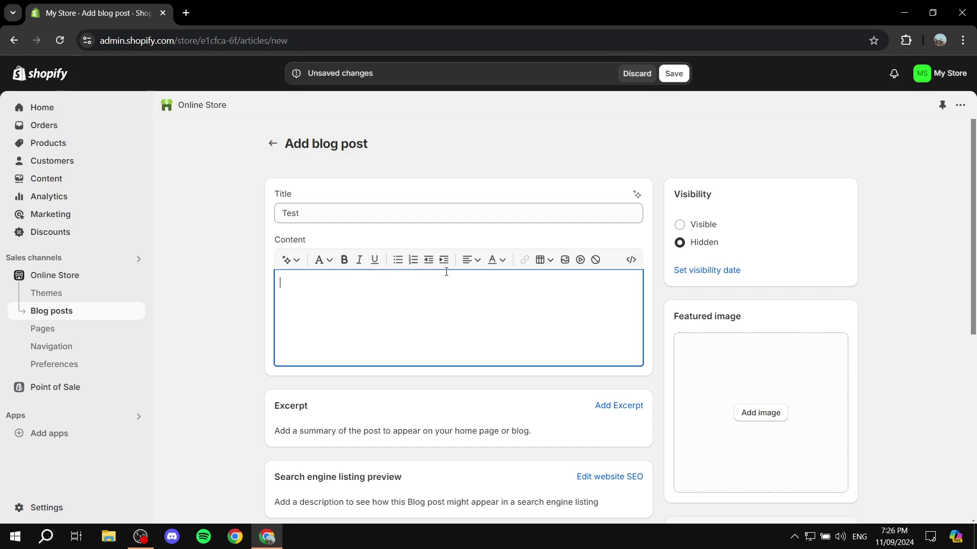
# Open the post's Blog dropdown under Organization to see the available blogs
pyautogui.scroll(-2, 651, 304)
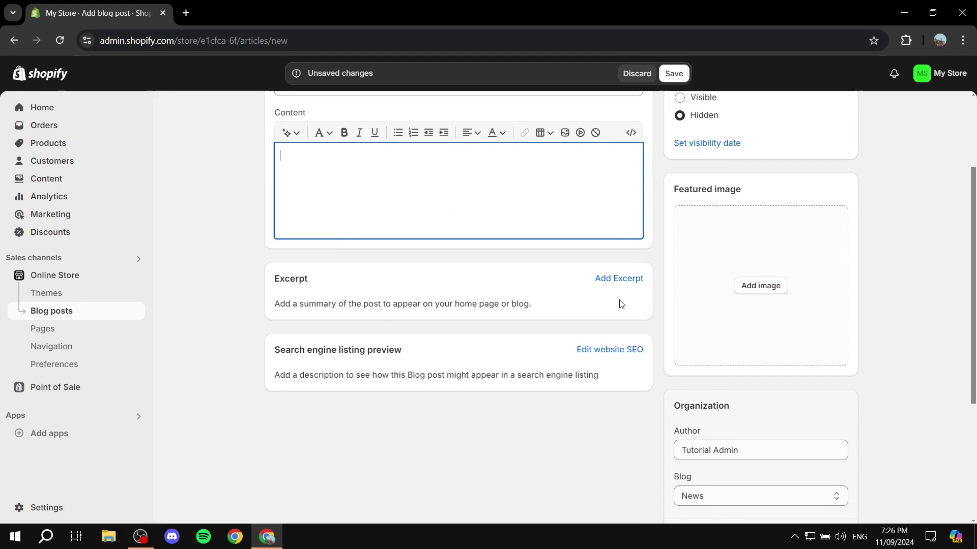
pyautogui.scroll(-2, 713, 308)
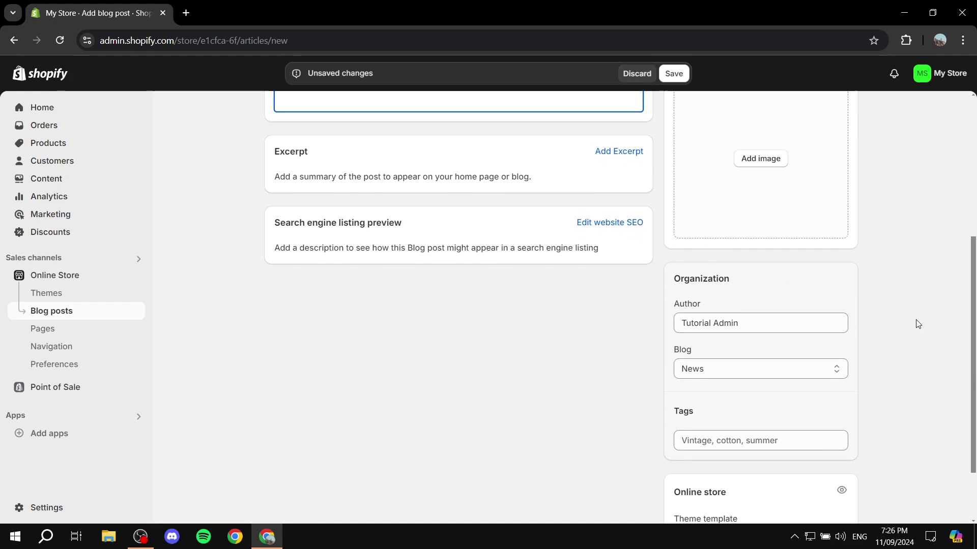
pyautogui.scroll(-1, 819, 317)
pyautogui.moveTo(669, 289); pyautogui.dragTo(695, 291)
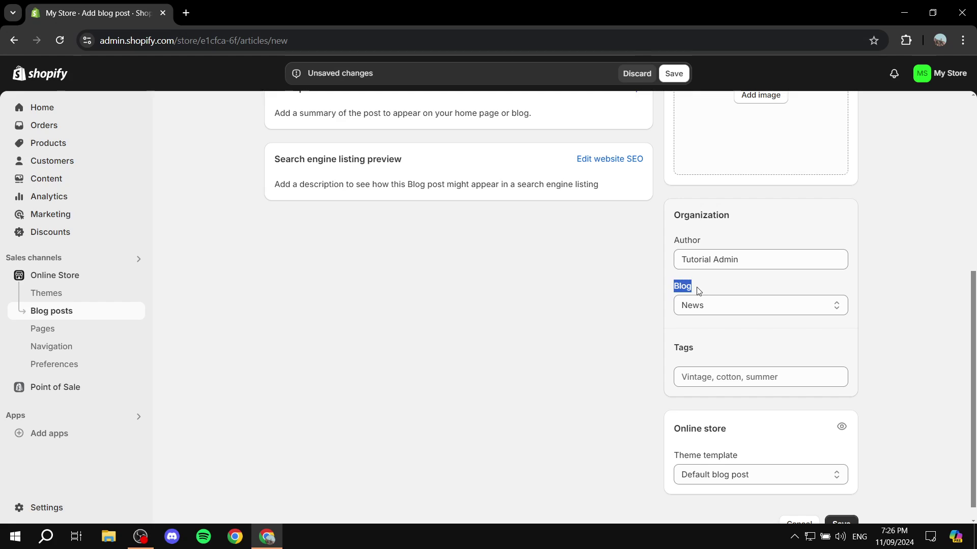
pyautogui.click(699, 291)
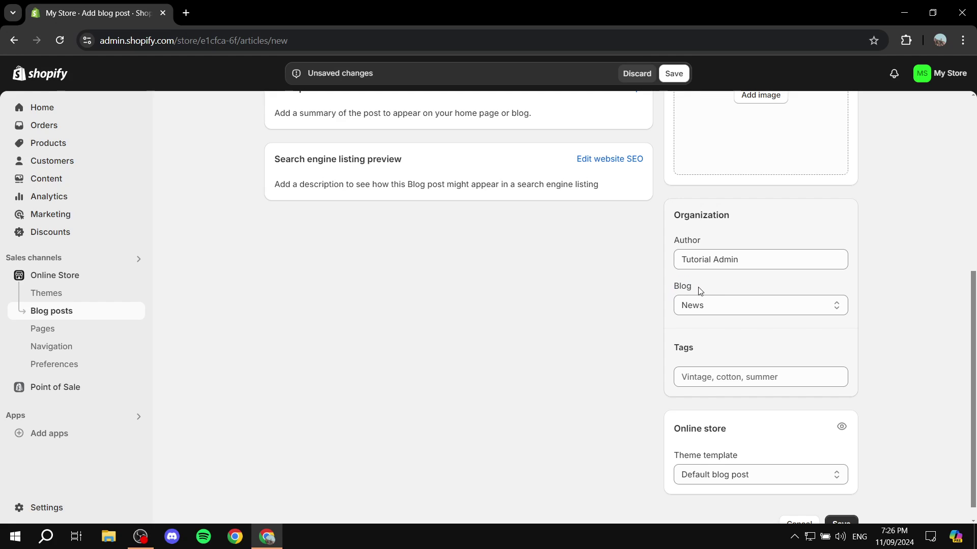
pyautogui.click(727, 306)
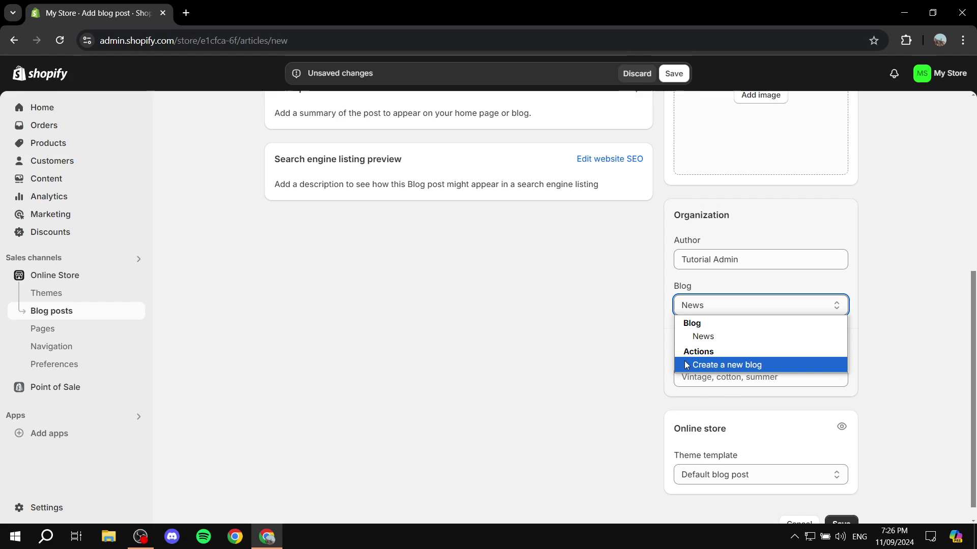
# Create a new blog named 'Test Blog 1' for the Test post and save it
pyautogui.click(764, 365)
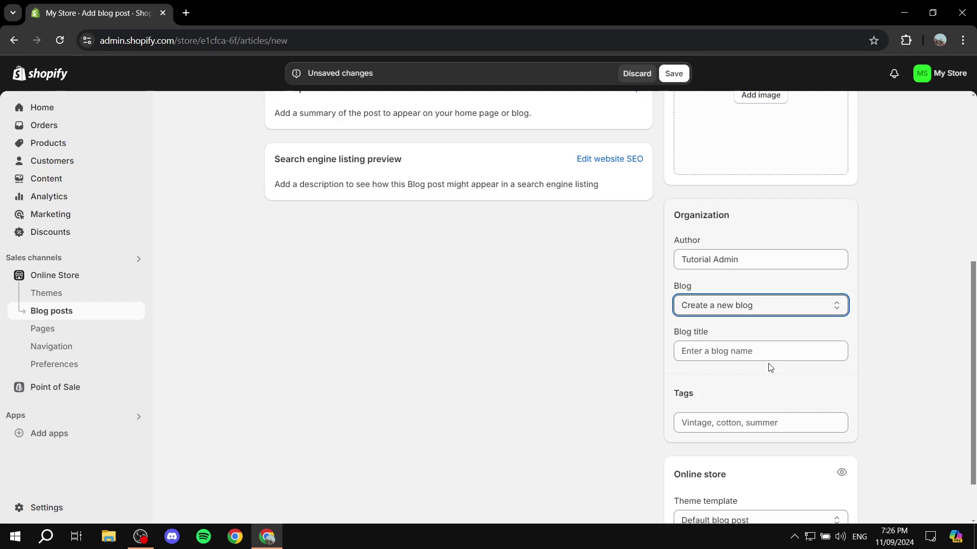
pyautogui.moveTo(672, 336); pyautogui.dragTo(728, 337)
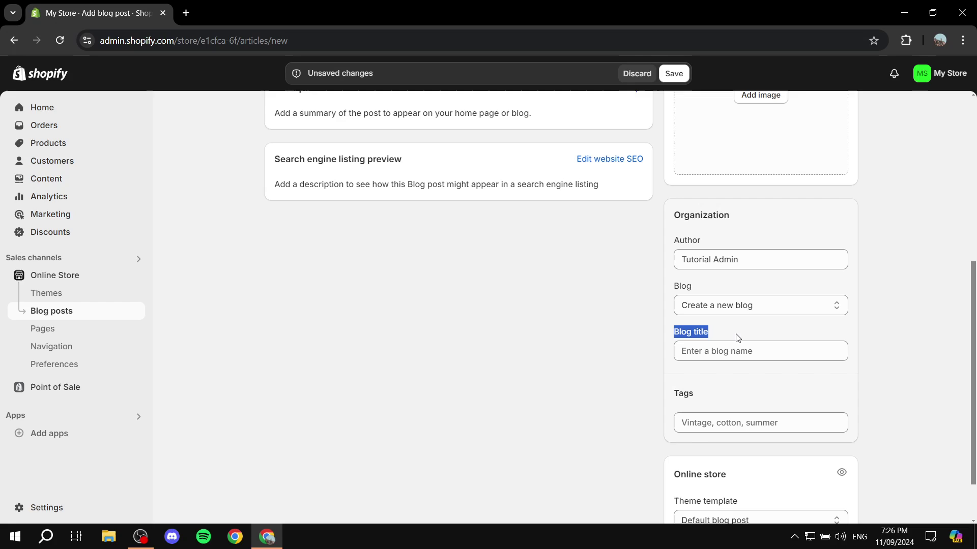
pyautogui.click(737, 337)
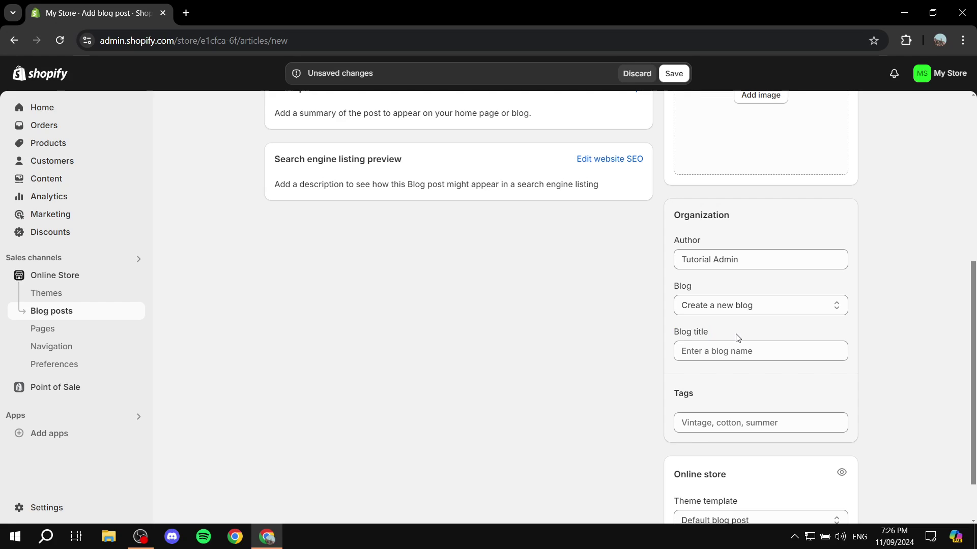
pyautogui.click(738, 350)
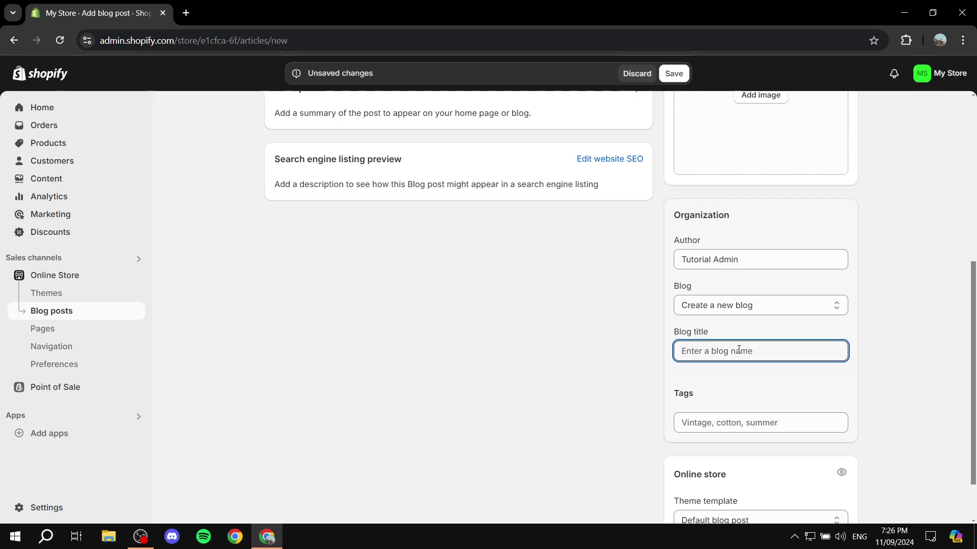
pyautogui.write('Test Blog 1')
pyautogui.click(732, 375)
pyautogui.scroll(-2, 727, 375)
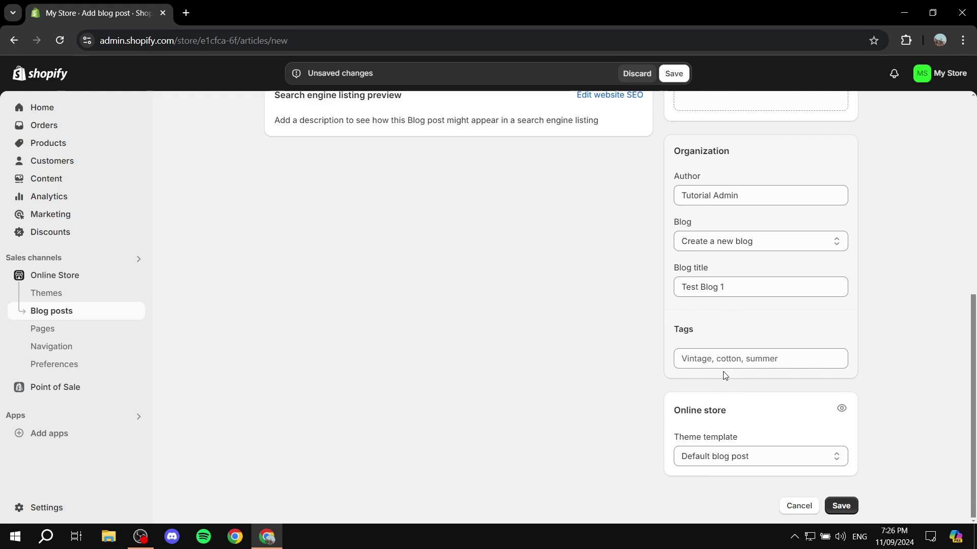
pyautogui.click(846, 510)
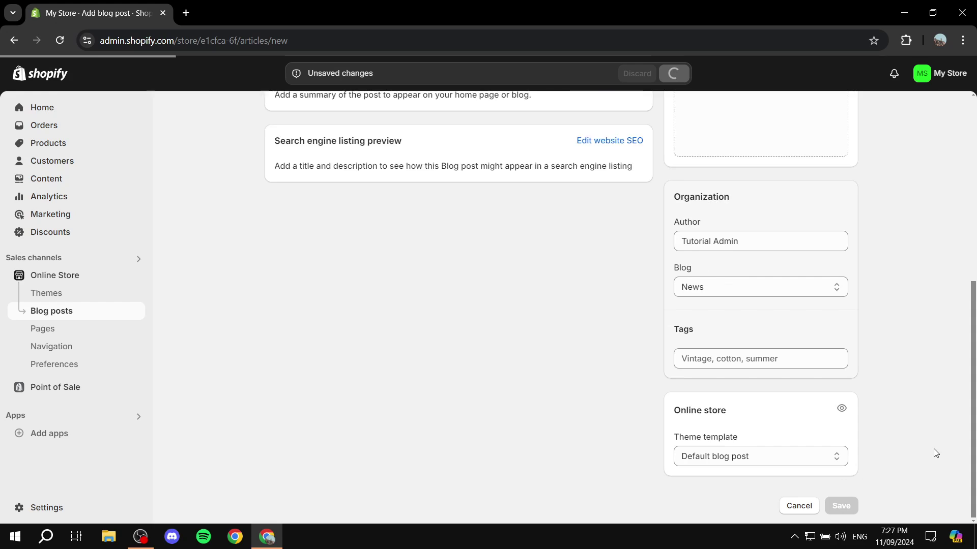
# Open the Main menu under Navigation, listing Home, Catalog, Contact and Blog
pyautogui.click(949, 403)
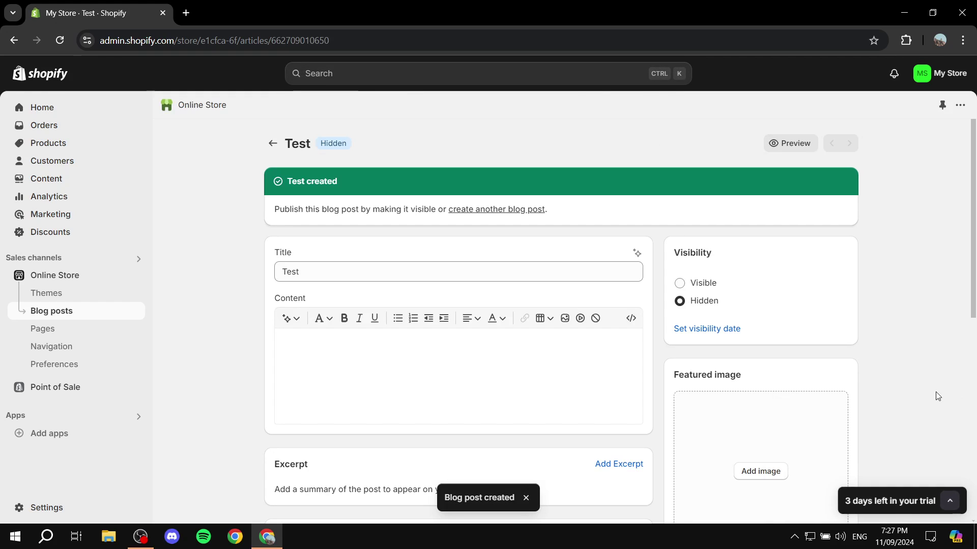
pyautogui.click(273, 143)
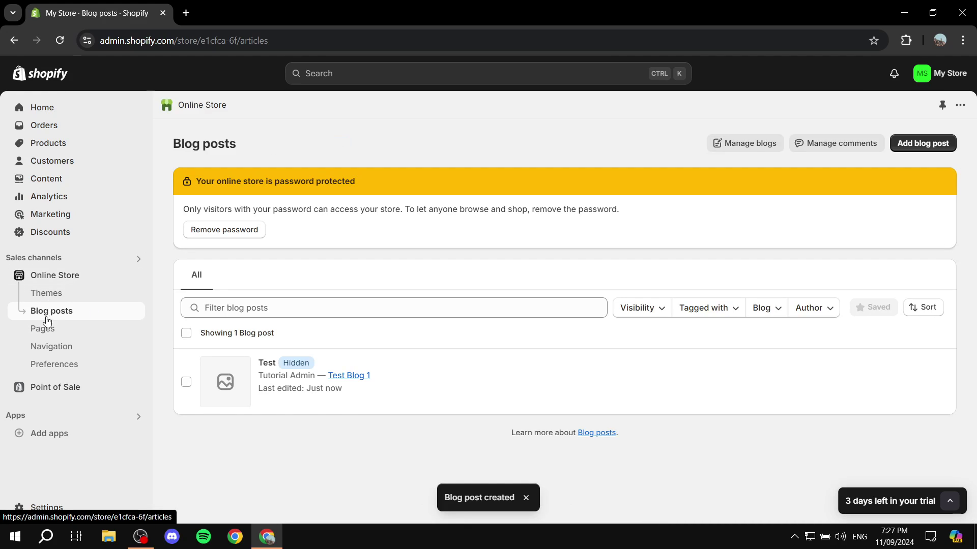
pyautogui.click(54, 351)
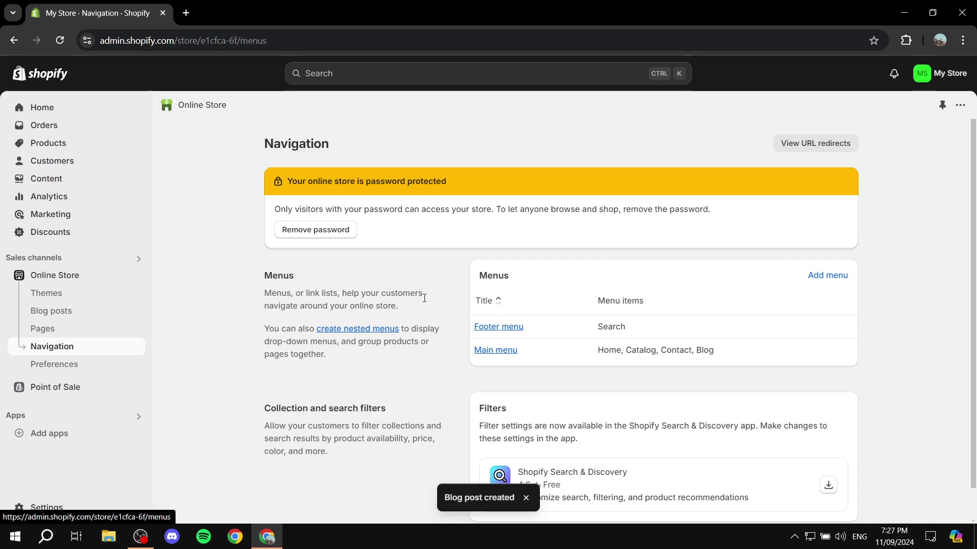
pyautogui.click(496, 351)
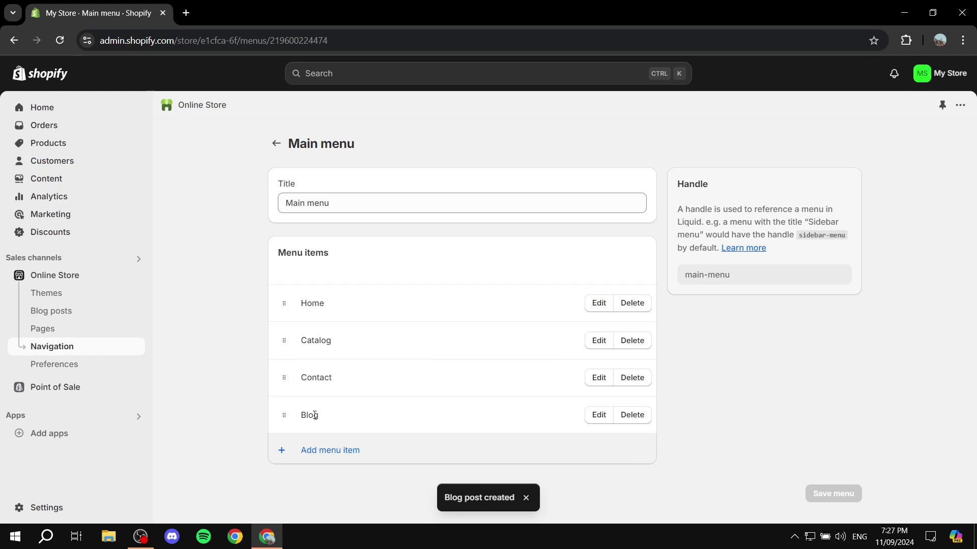
# Add a 'Test Blog' menu item linked to Blogs > Test Blog 1
pyautogui.click(313, 455)
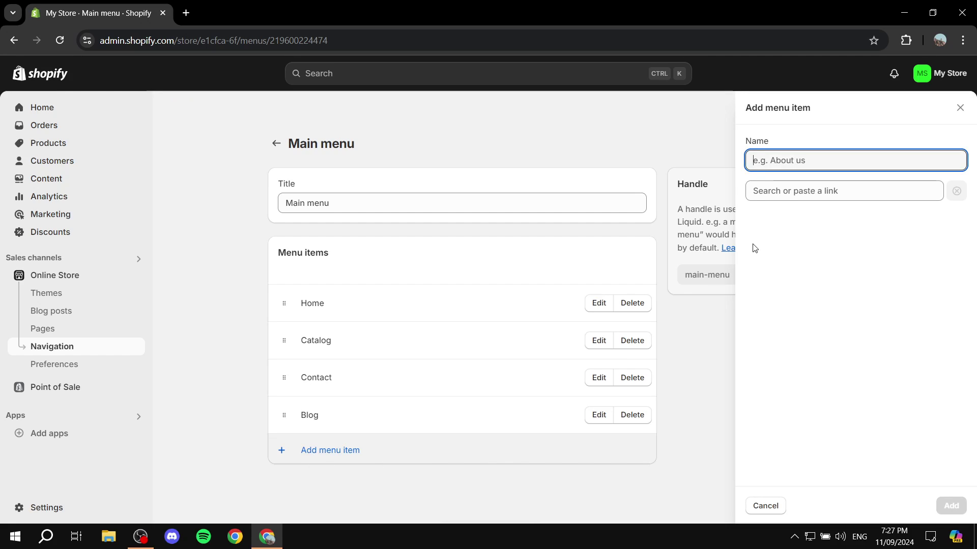
pyautogui.write('Test Bl')
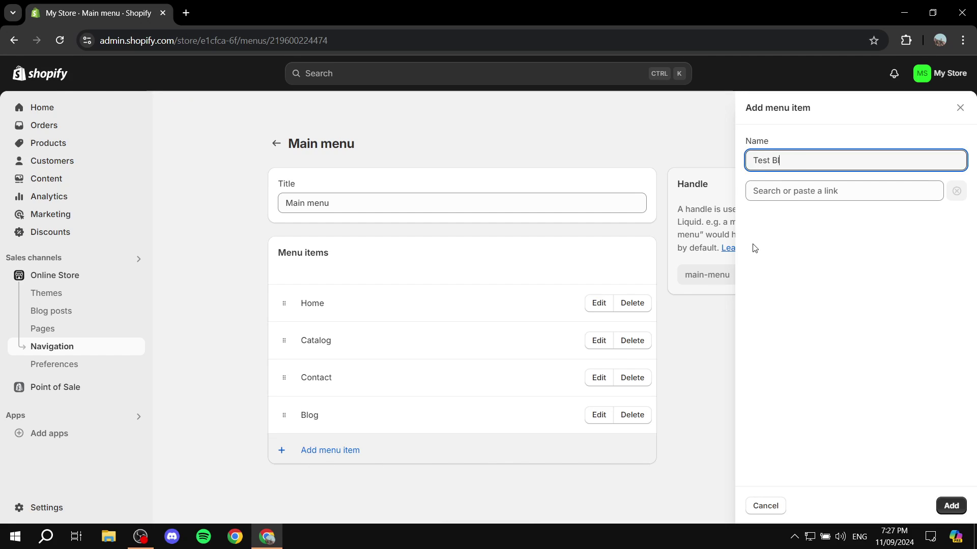
pyautogui.write('og')
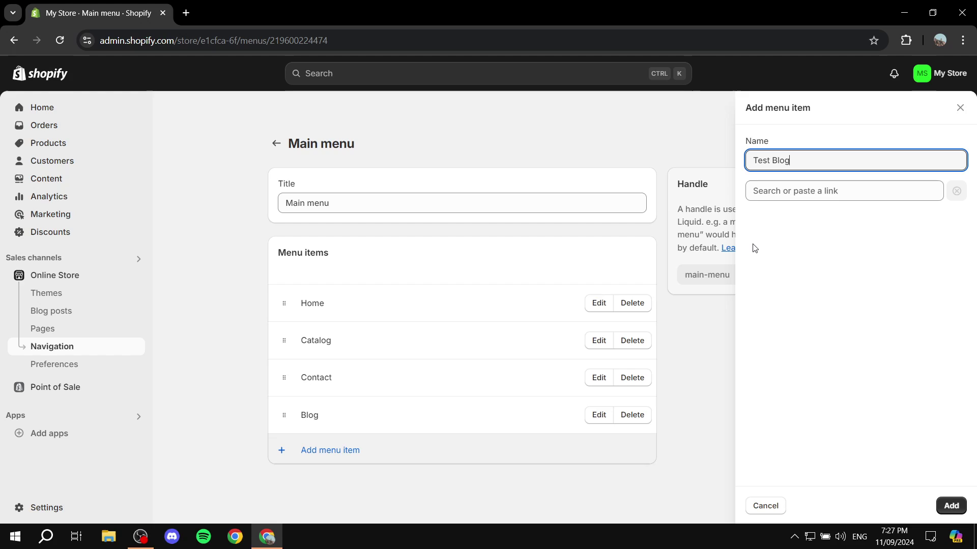
pyautogui.click(824, 192)
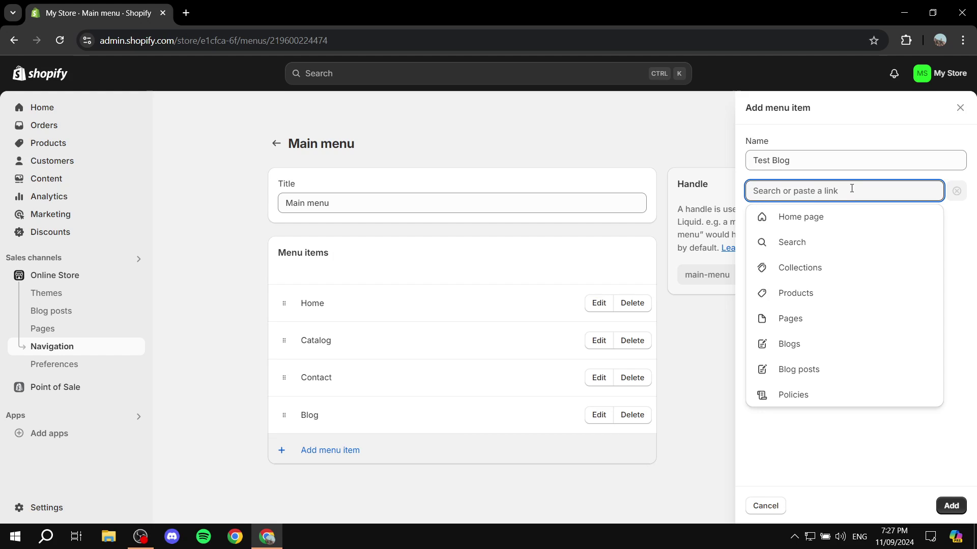
pyautogui.click(809, 351)
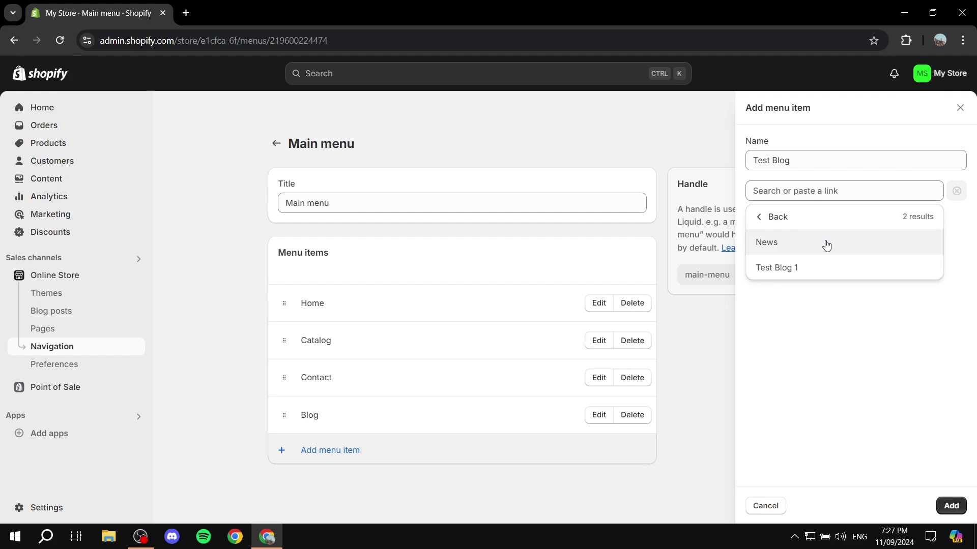
pyautogui.click(799, 273)
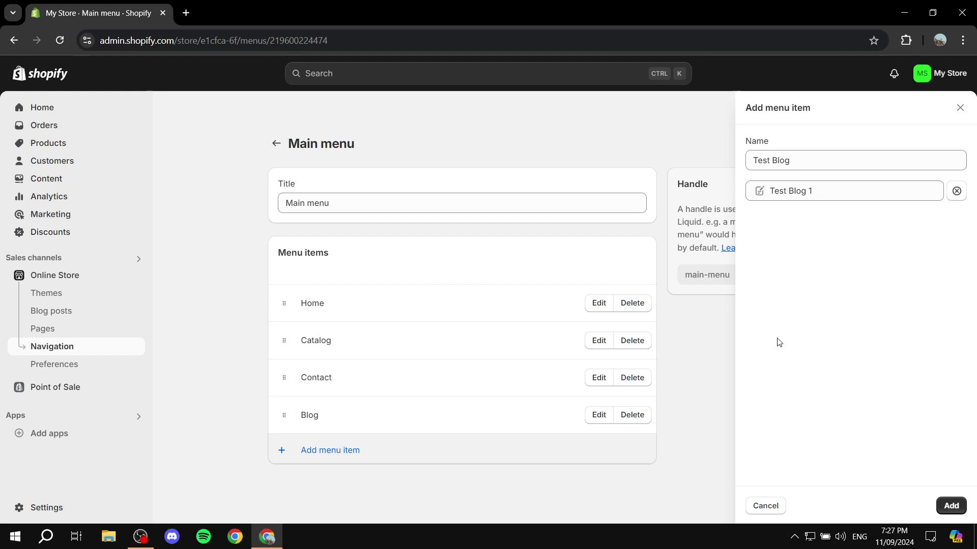
pyautogui.click(950, 505)
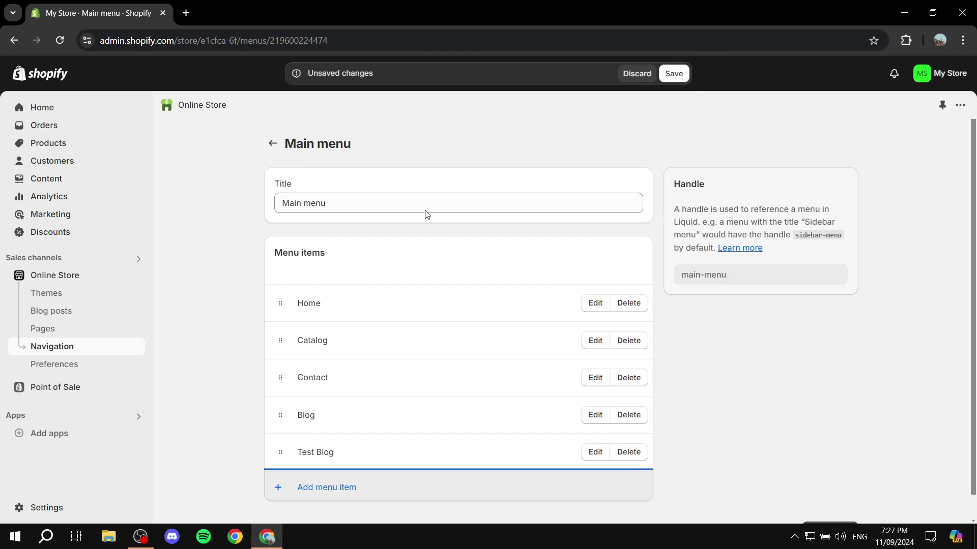
# Save the Main menu and confirm the storefront's Test Blog link opens Test Blog 1
pyautogui.click(661, 73)
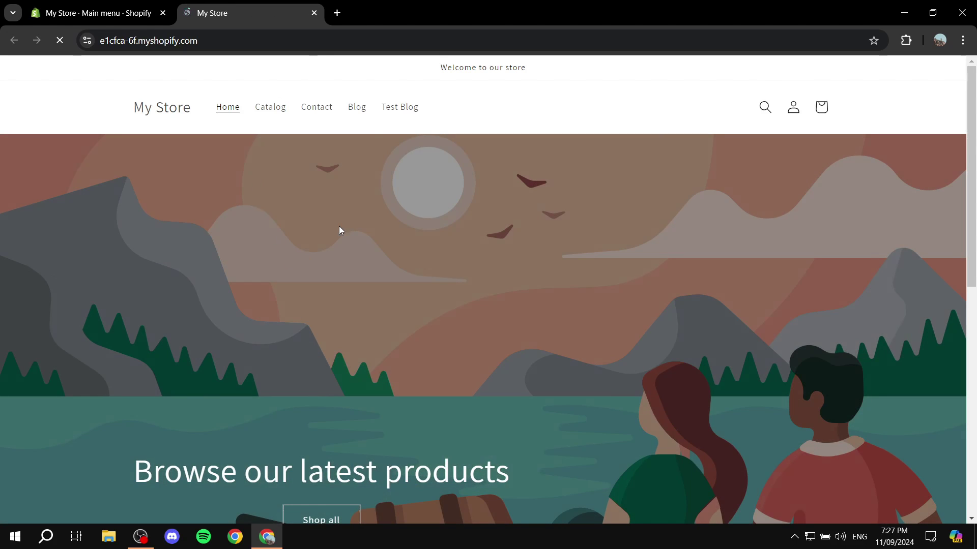
pyautogui.click(394, 107)
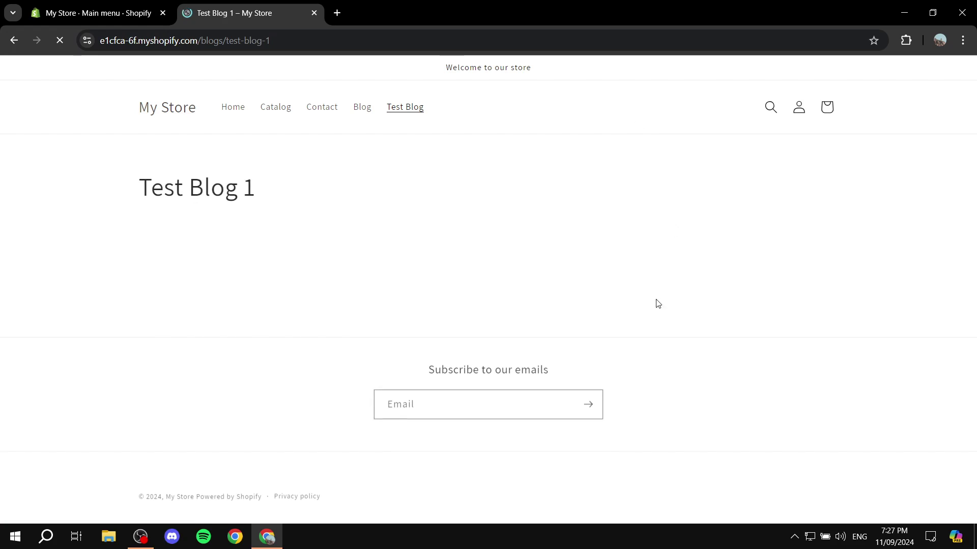
pyautogui.click(314, 13)
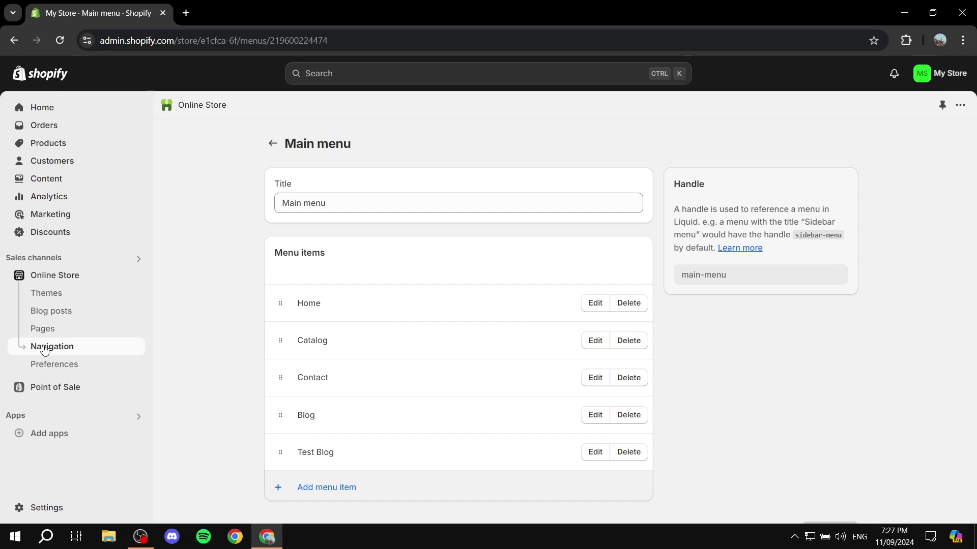
# Start another new blog post and check its Blog dropdown, leaving it on News
pyautogui.click(85, 317)
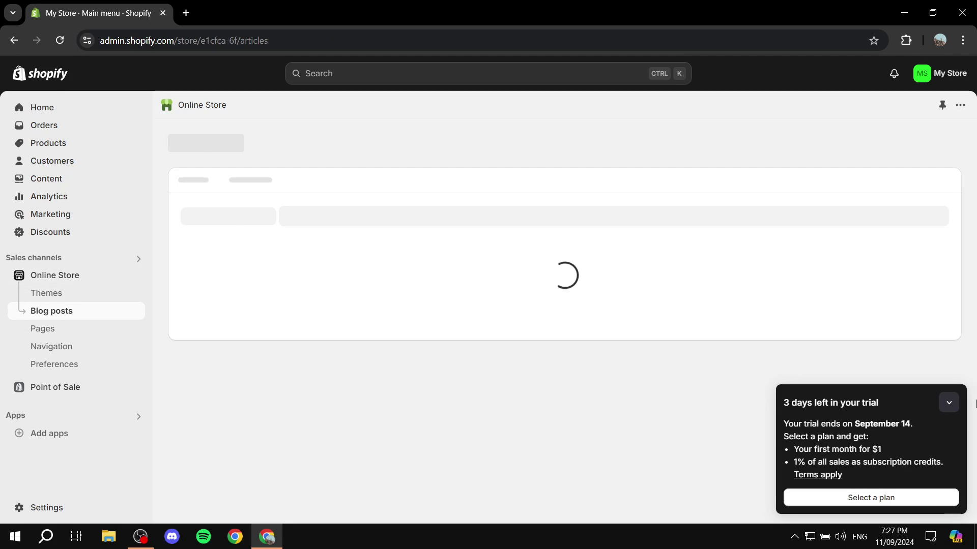
pyautogui.click(948, 404)
pyautogui.click(902, 142)
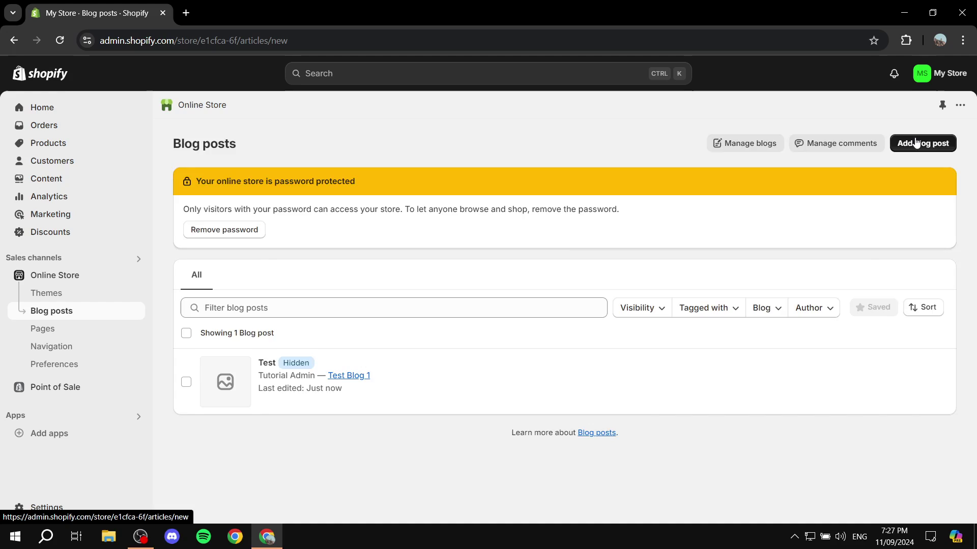
pyautogui.scroll(-6, 611, 295)
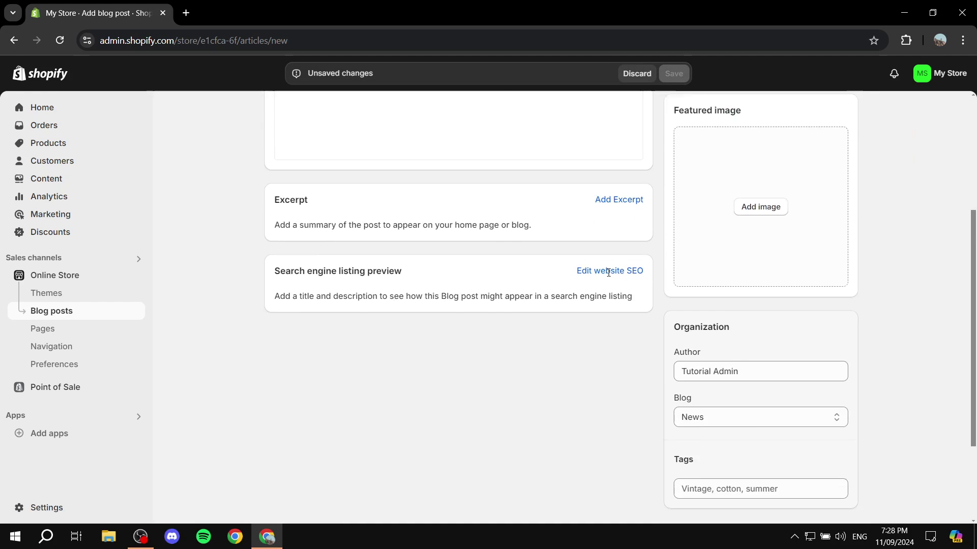
pyautogui.click(753, 287)
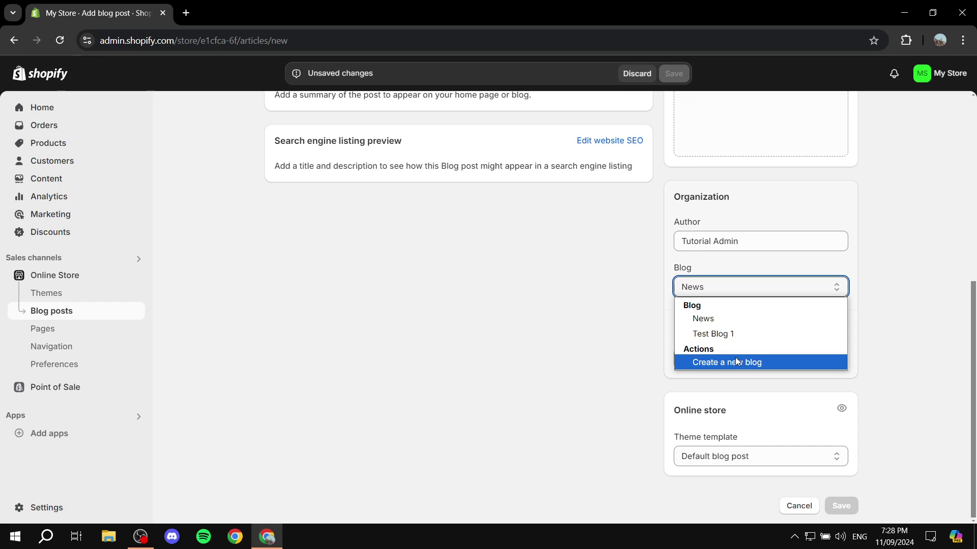
pyautogui.click(618, 362)
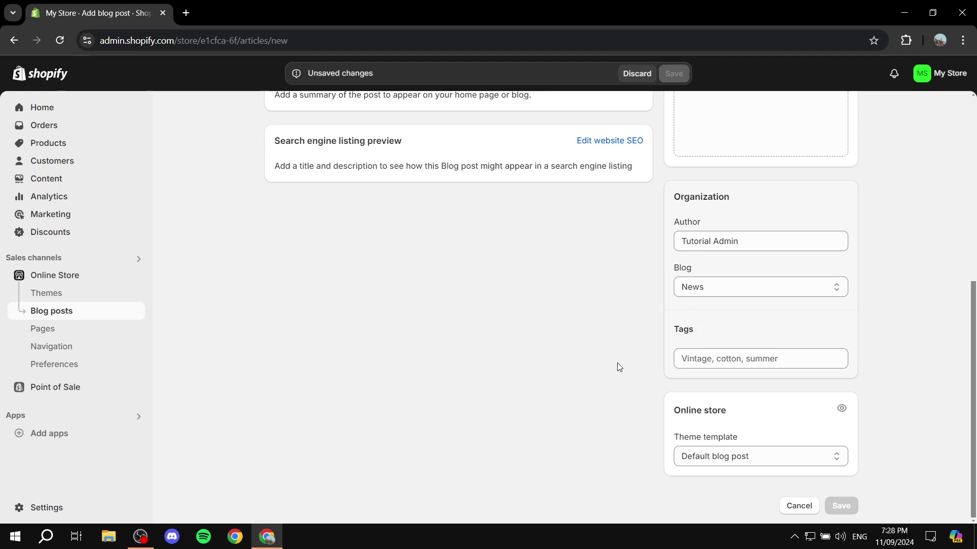